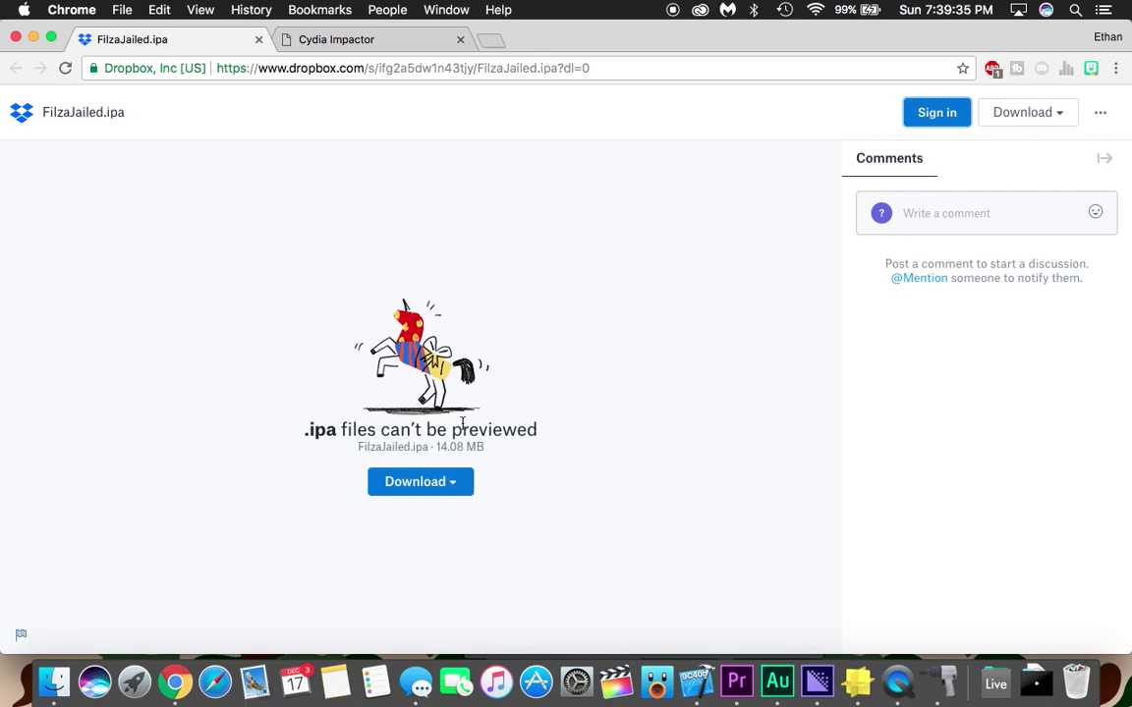
# Step: Launch Cydia Impactor and drop FilzaJailed.ipa from the Downloads stack onto its window
pyautogui.click(456, 486)
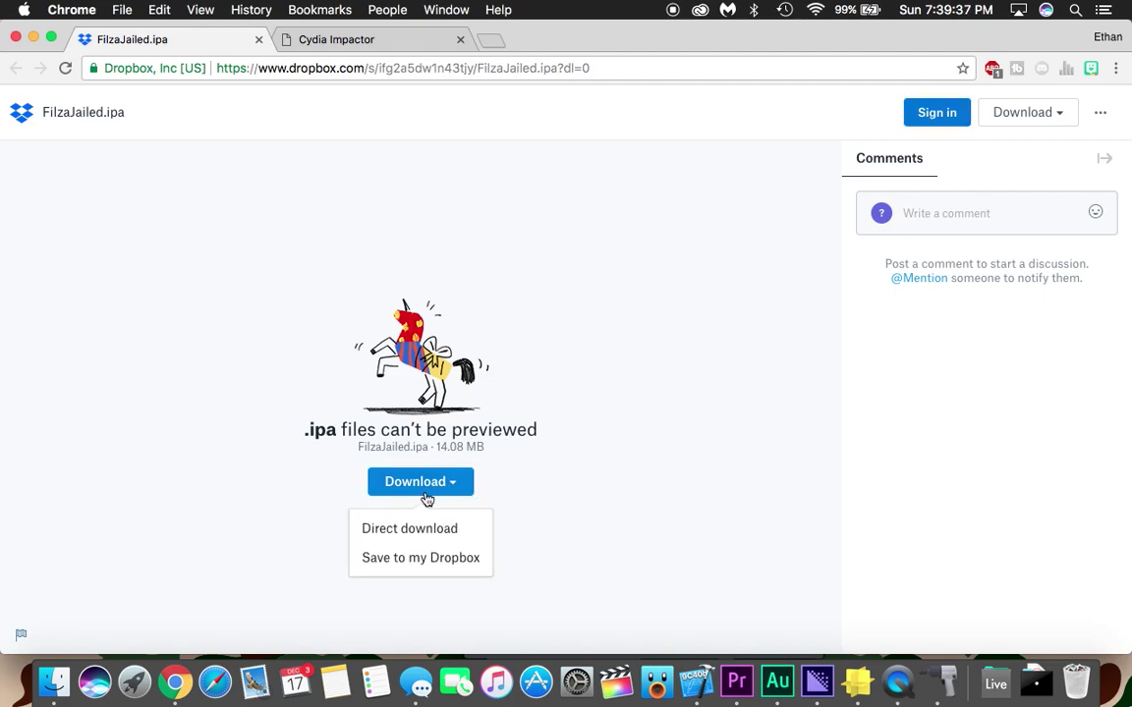
pyautogui.click(260, 584)
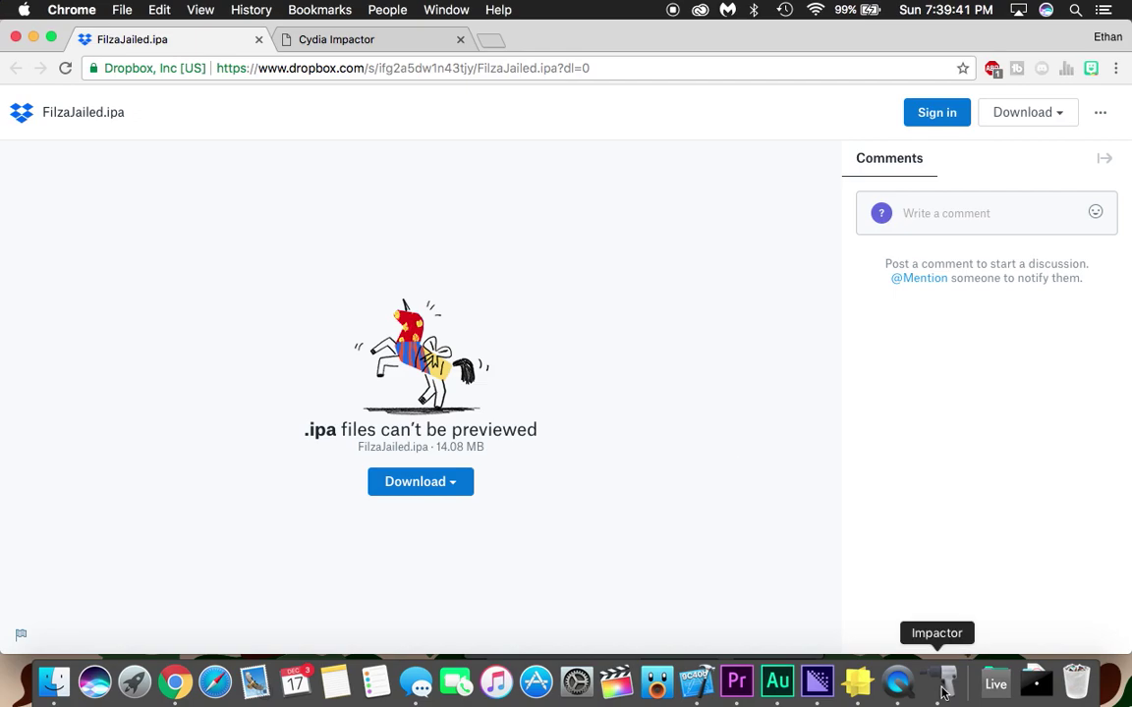
pyautogui.click(344, 40)
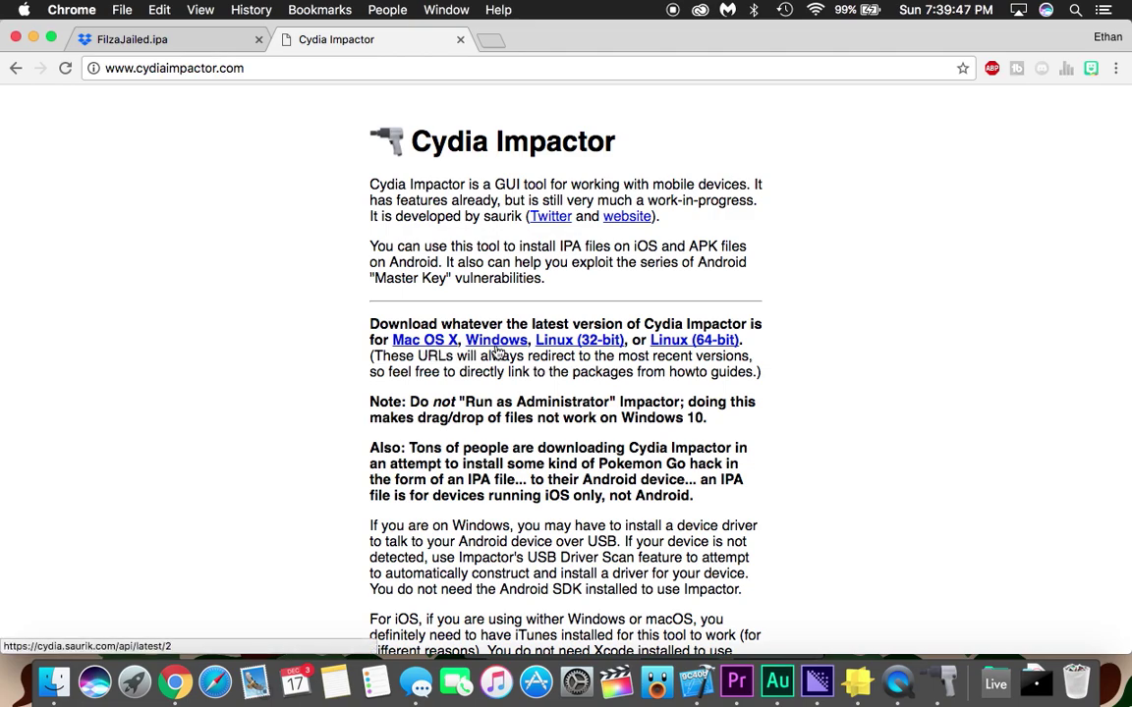
pyautogui.click(944, 688)
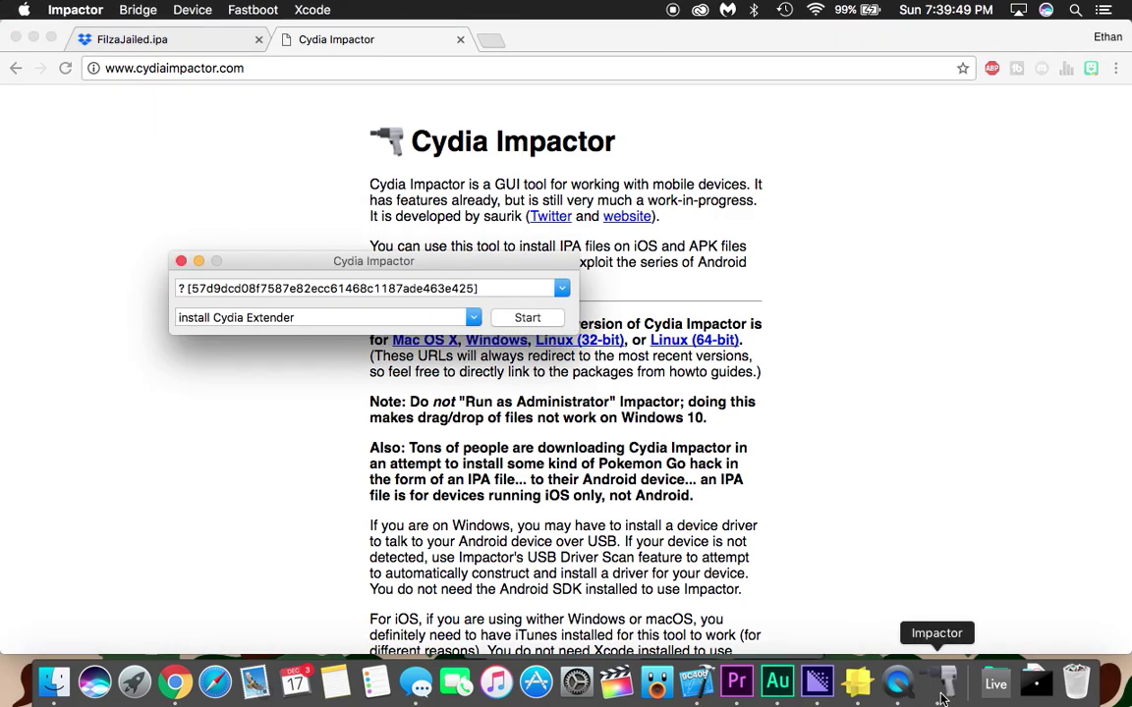
pyautogui.click(1036, 683)
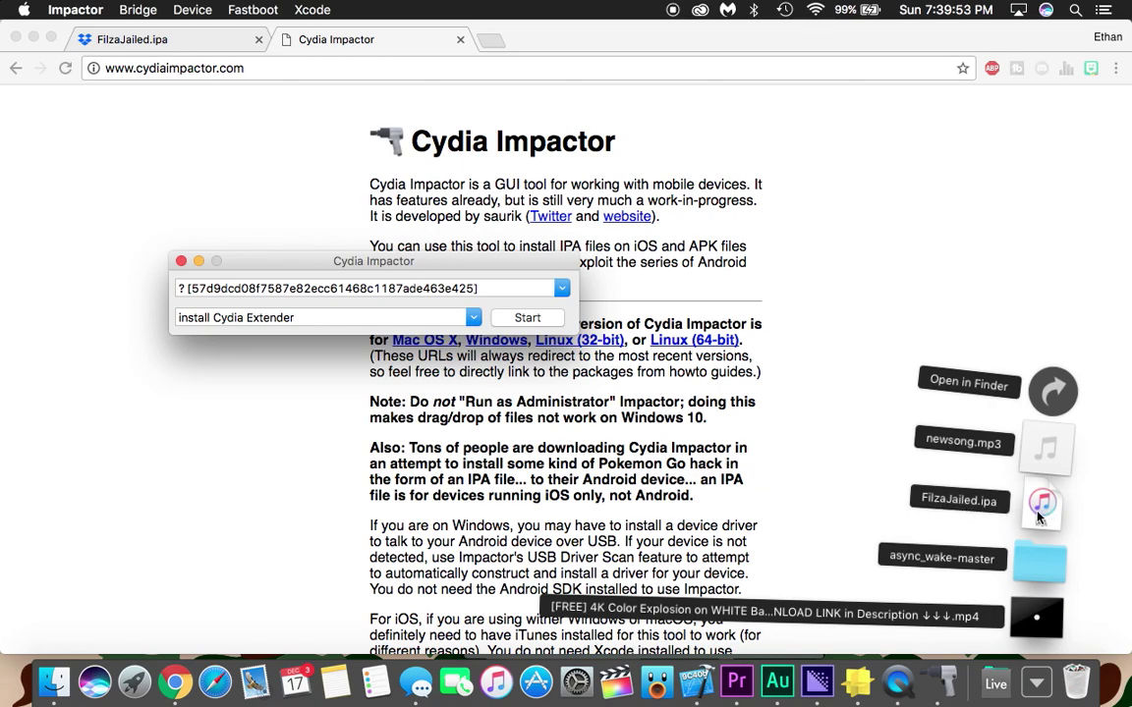
pyautogui.moveTo(1039, 513)
pyautogui.mouseDown()
pyautogui.moveTo(394, 302)
pyautogui.moveTo(382, 321)
pyautogui.mouseUp()
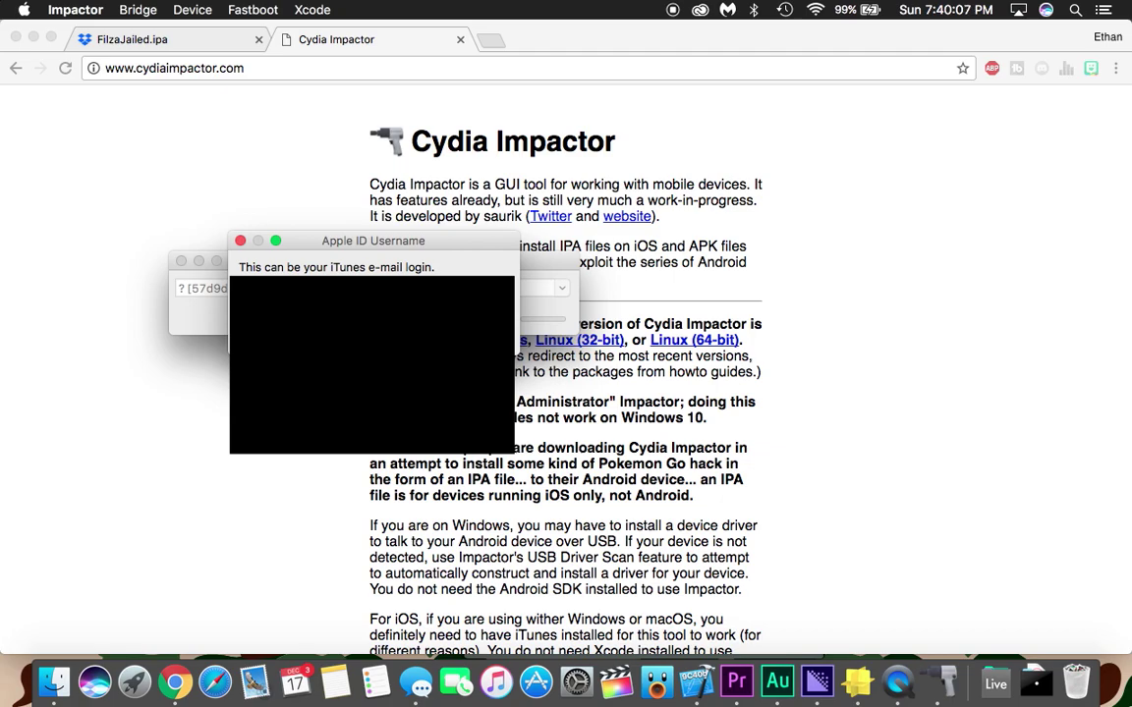
# Step: Submit the Apple ID username and password so Impactor signs and installs Filza
pyautogui.press('Return')
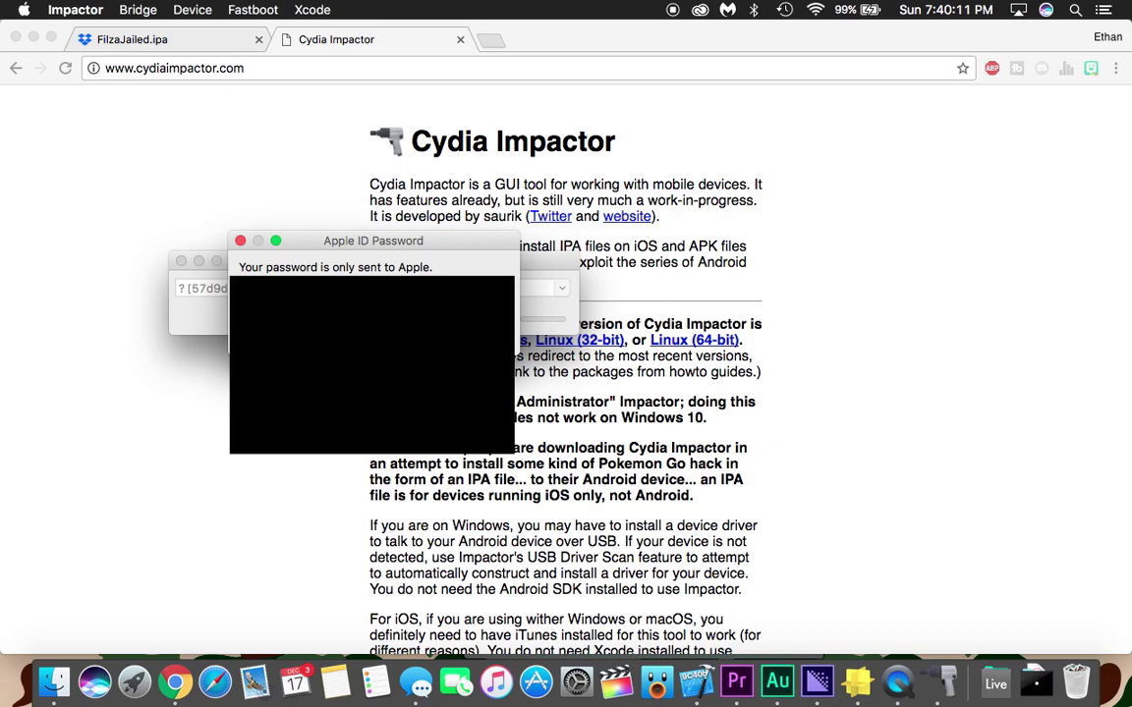
pyautogui.press('Return')
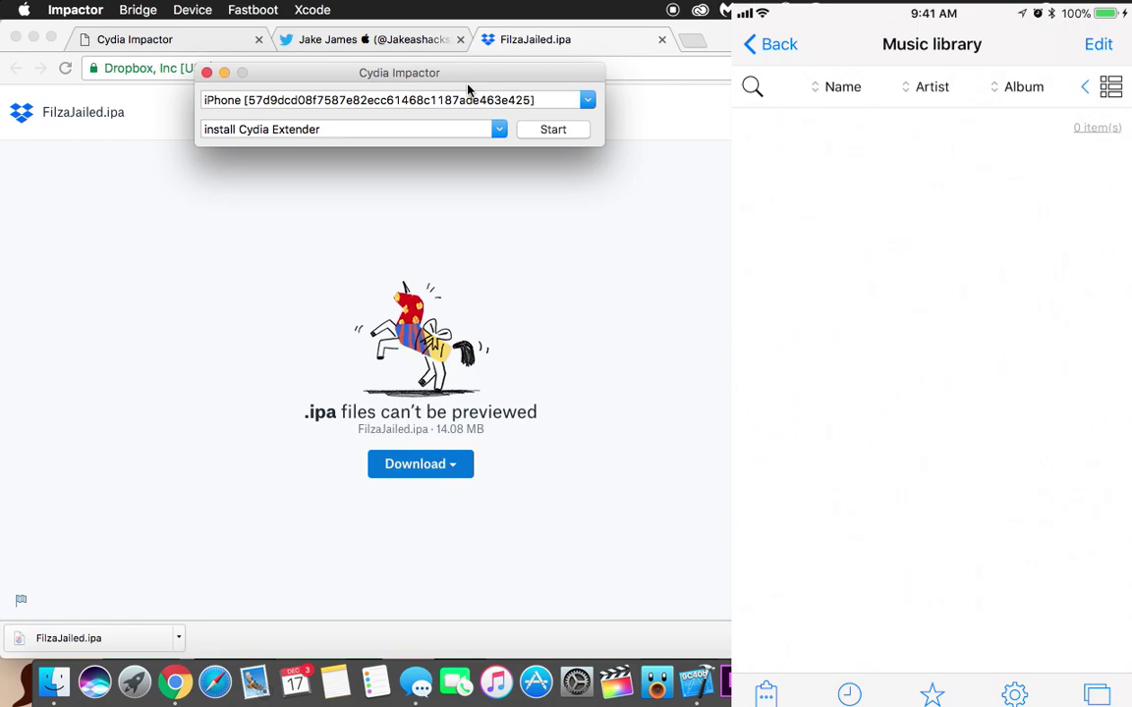
# Step: Bring the Chrome browser window back to the front
pyautogui.click(712, 285)
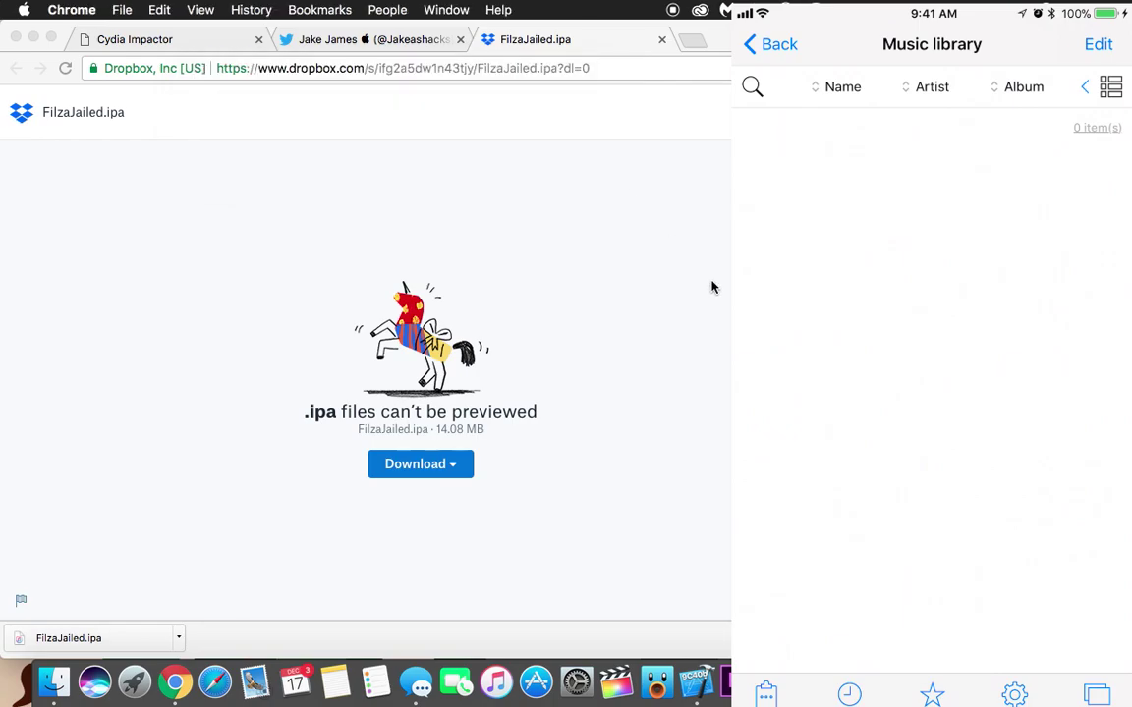
# Step: On the Twitter profile, open the iPhone X 'Swipe up to unlock' tip tweet and its options, then close it
pyautogui.click(313, 52)
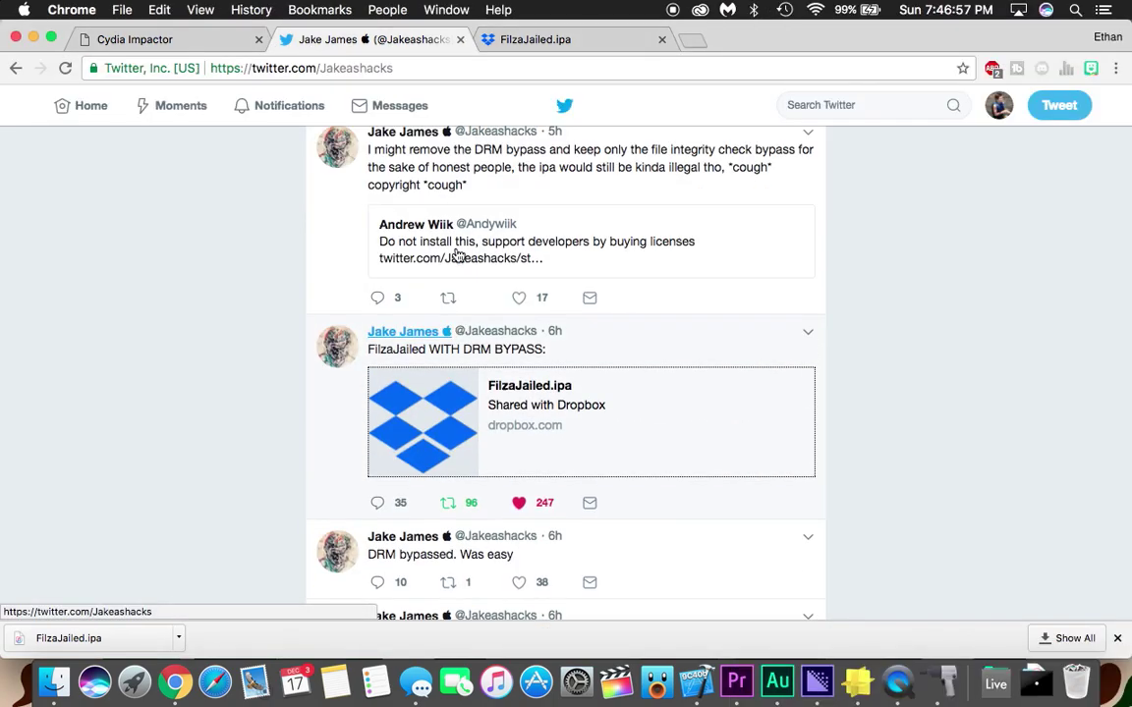
pyautogui.scroll(10, 456, 255)
pyautogui.scroll(3, 457, 256)
pyautogui.scroll(-5, 457, 255)
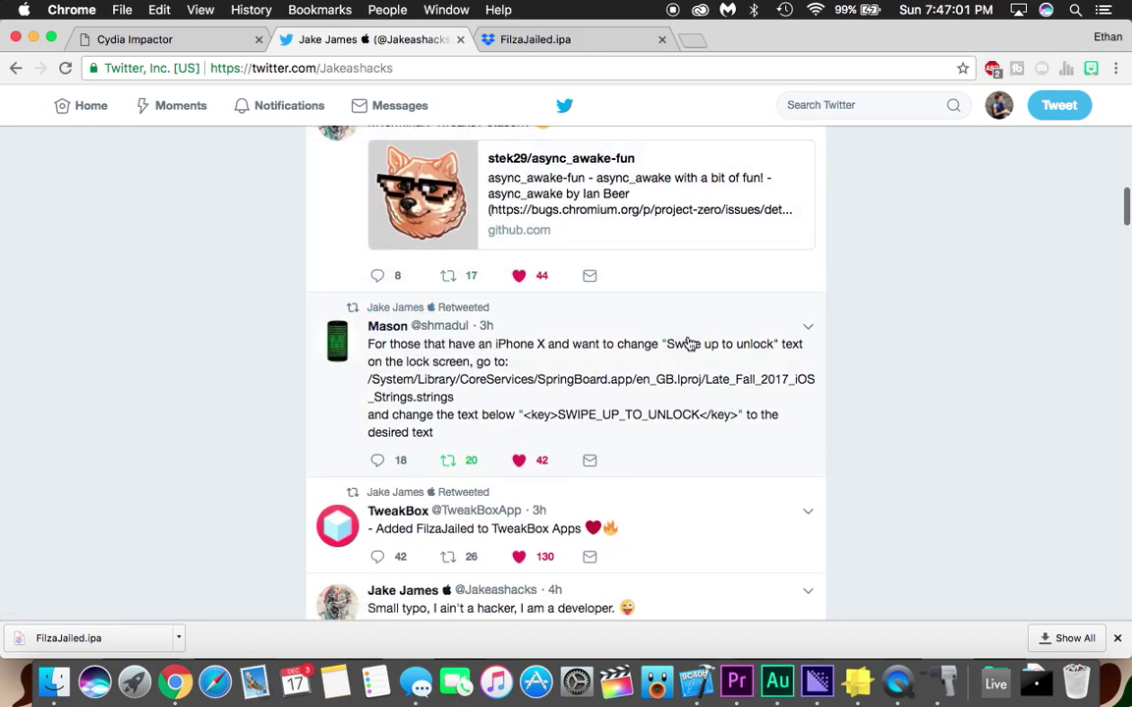
pyautogui.moveTo(668, 345); pyautogui.dragTo(773, 345)
pyautogui.click(510, 330)
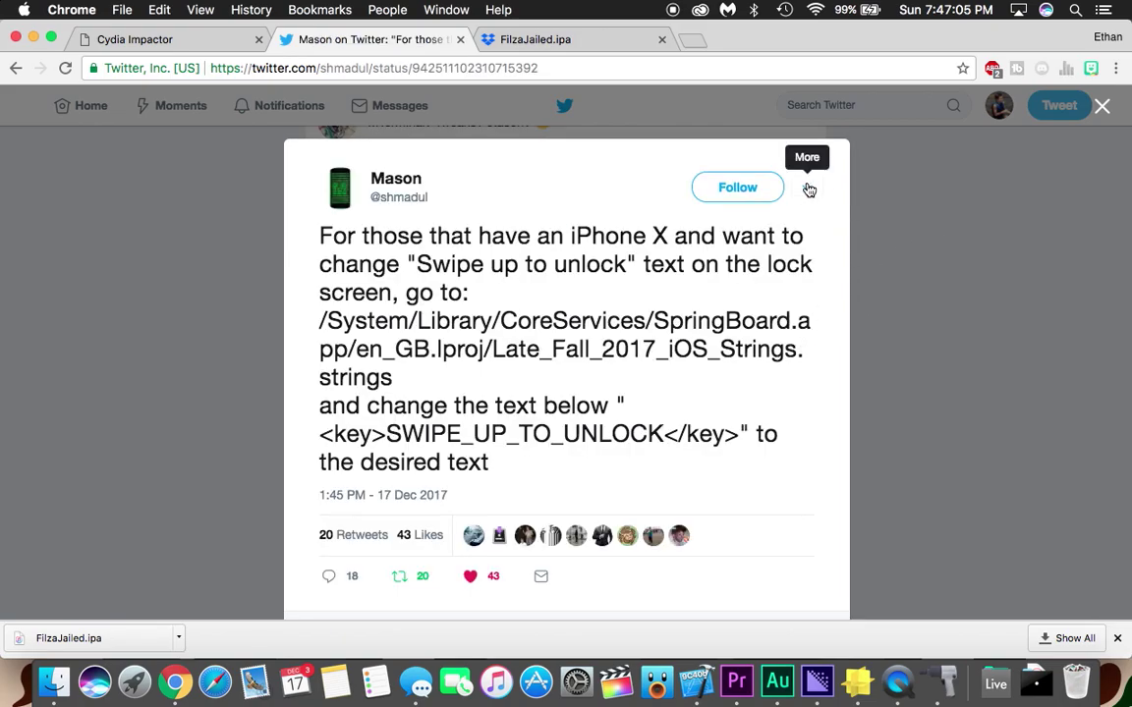
pyautogui.click(807, 187)
pyautogui.click(879, 177)
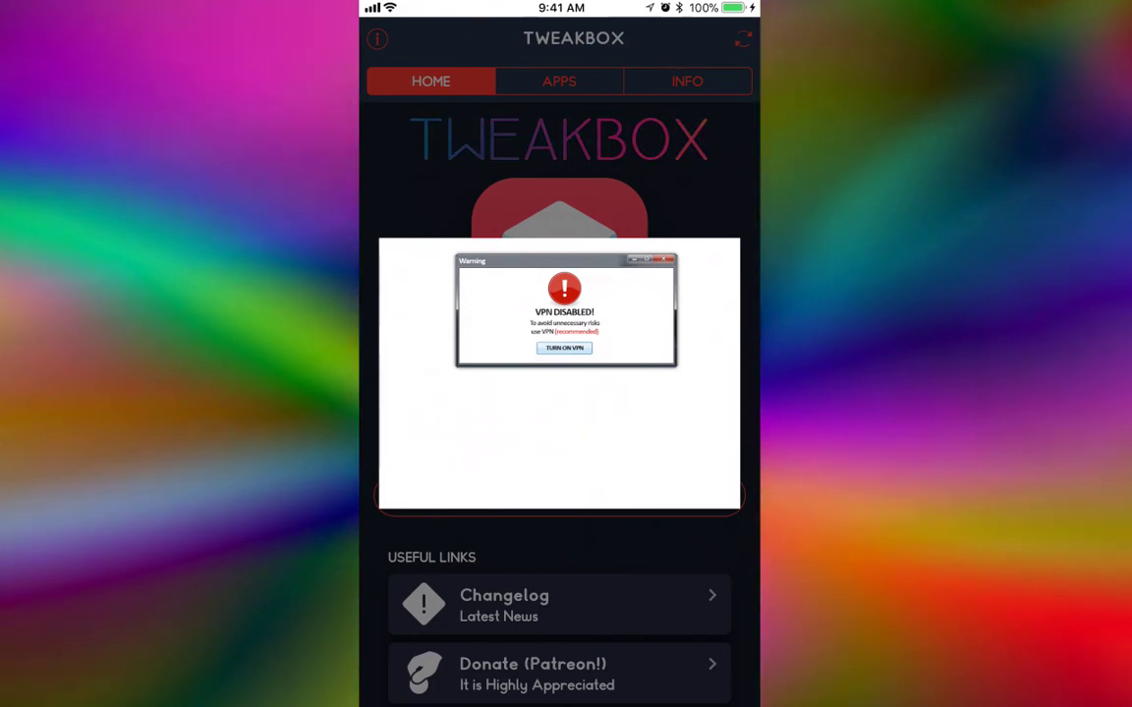
# Step: Dismiss the VPN ad and install Filza from the Tweakbox Apps catalogue, confirming the iOS prompt
pyautogui.click(381, 40)
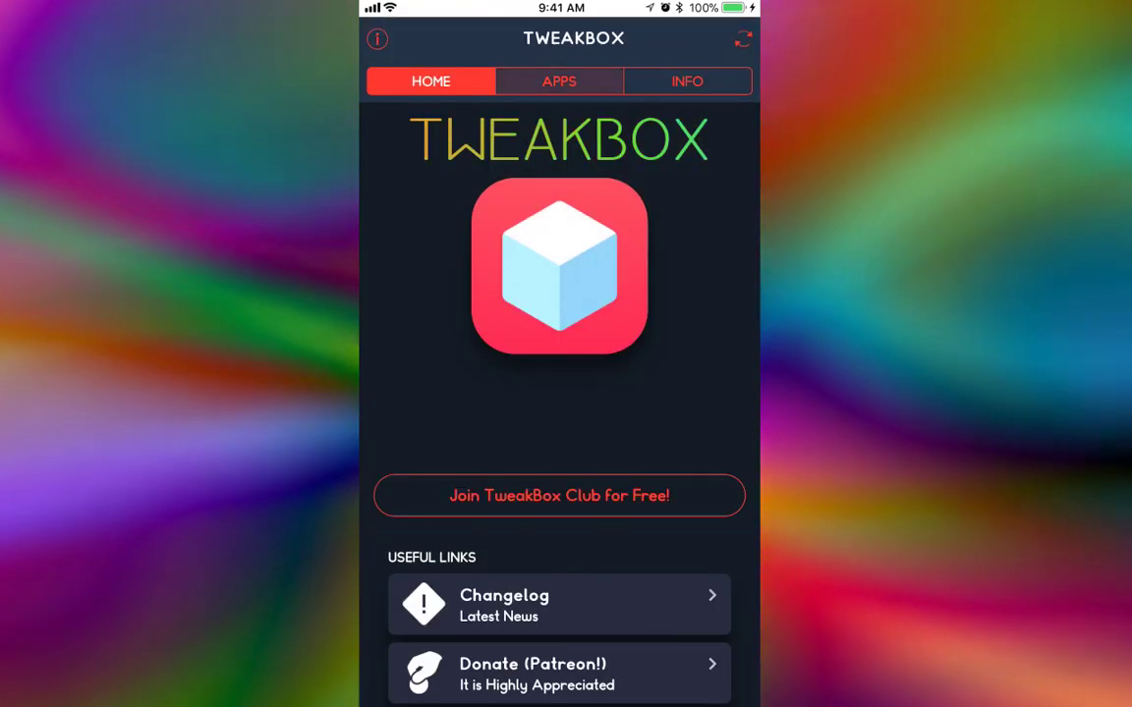
pyautogui.click(559, 81)
pyautogui.click(546, 577)
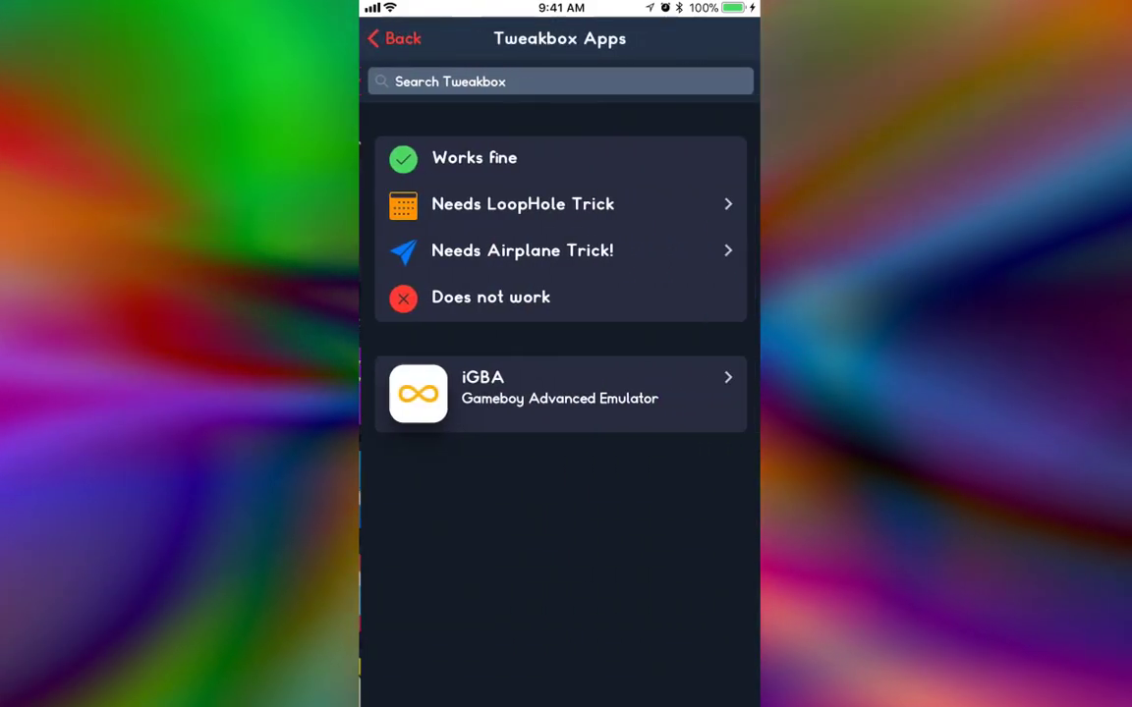
pyautogui.scroll(-5, 559, 393)
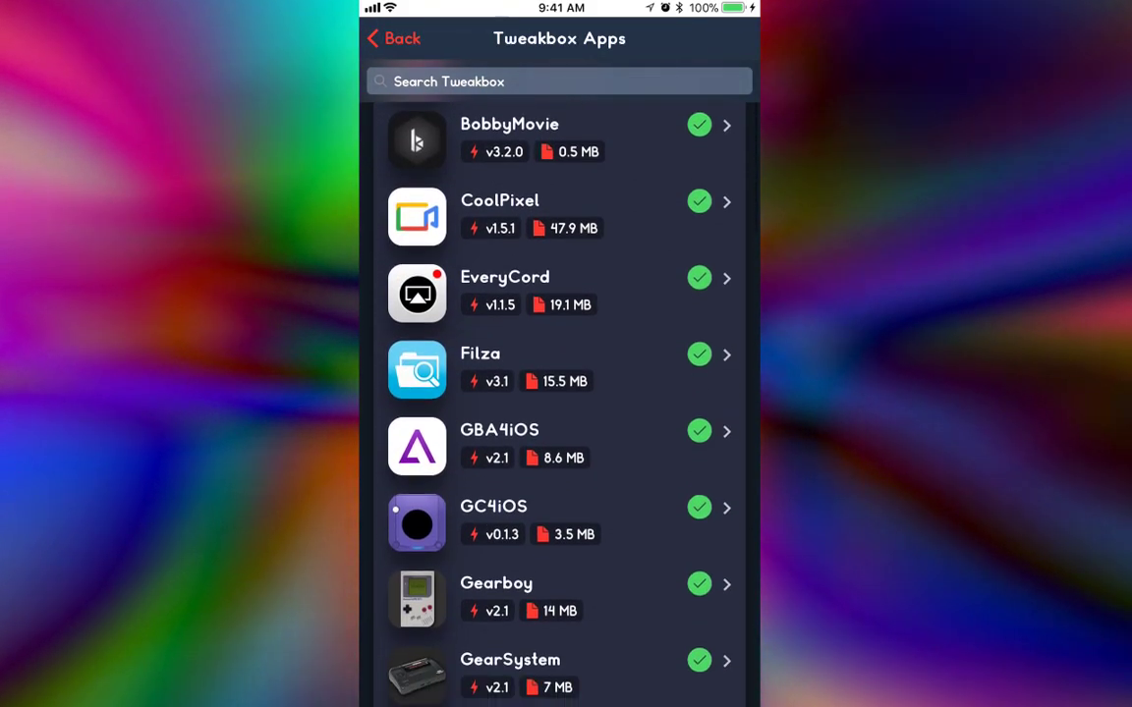
pyautogui.click(505, 379)
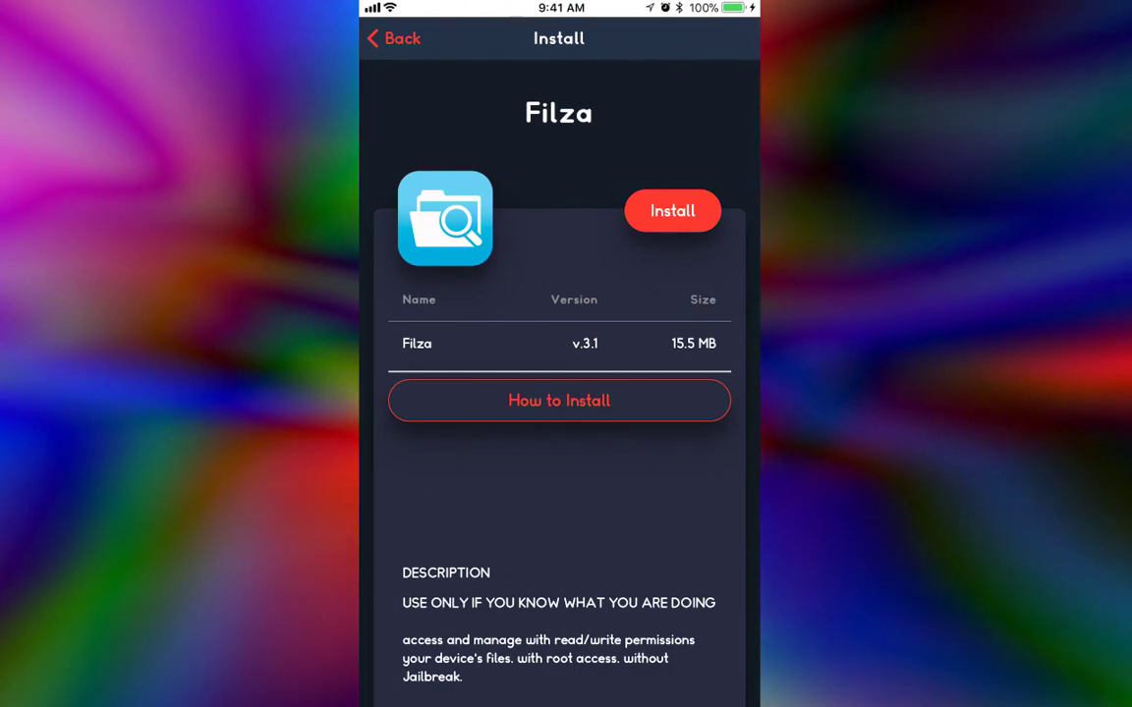
pyautogui.click(676, 210)
pyautogui.click(625, 415)
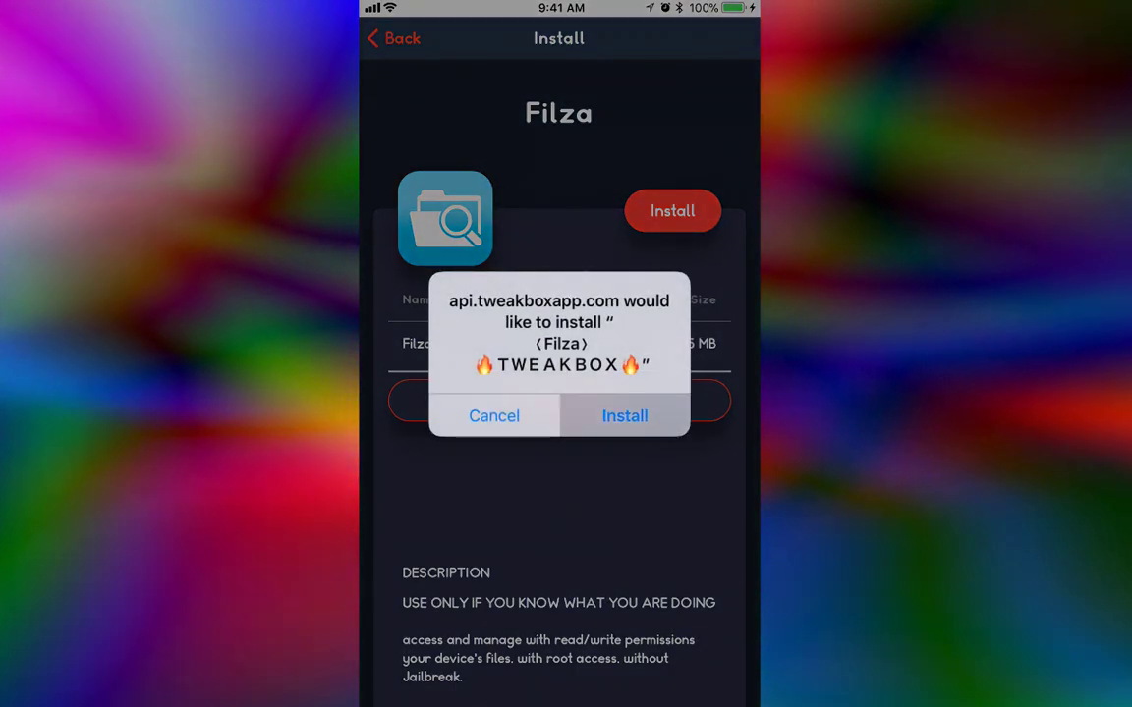